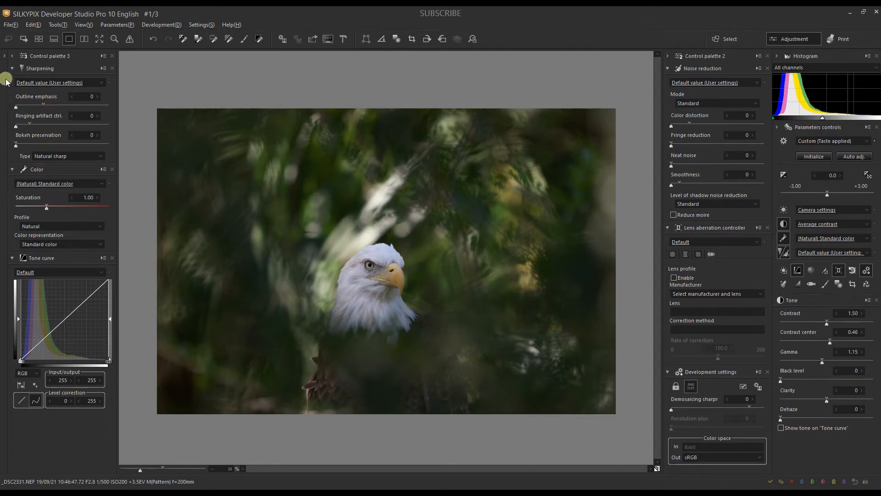
Step: Enable the lens profile correction with manufacturer Nikon and the Nikon AF-S VR Zoom-Nikkor 70-200mm lens
left_click(4, 56)
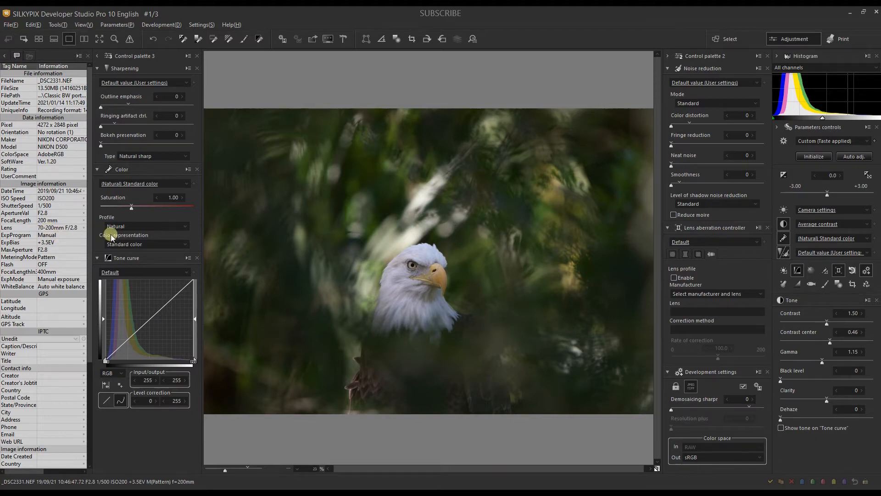
left_click(674, 279)
left_click(682, 294)
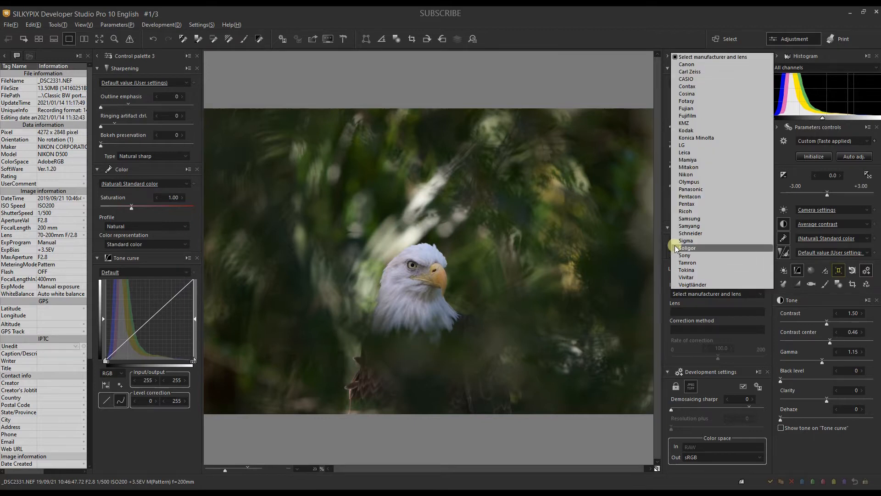
left_click(684, 176)
left_click(684, 311)
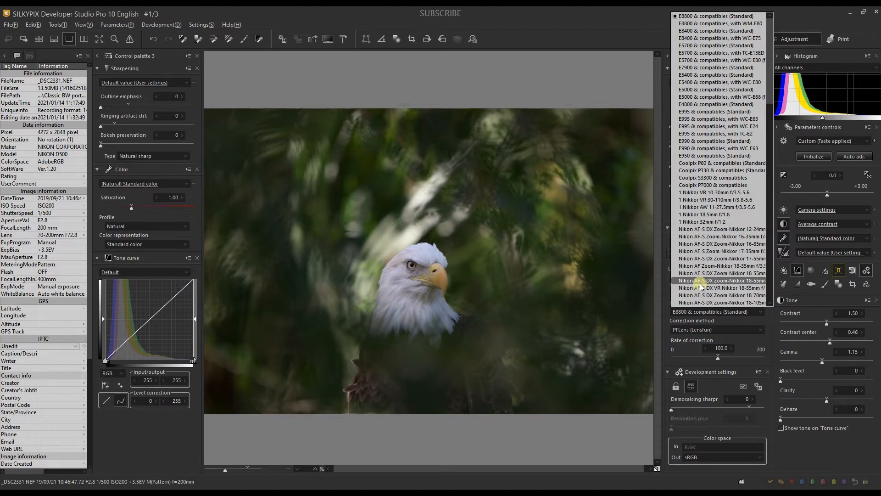
scroll(701, 285, "down", 5)
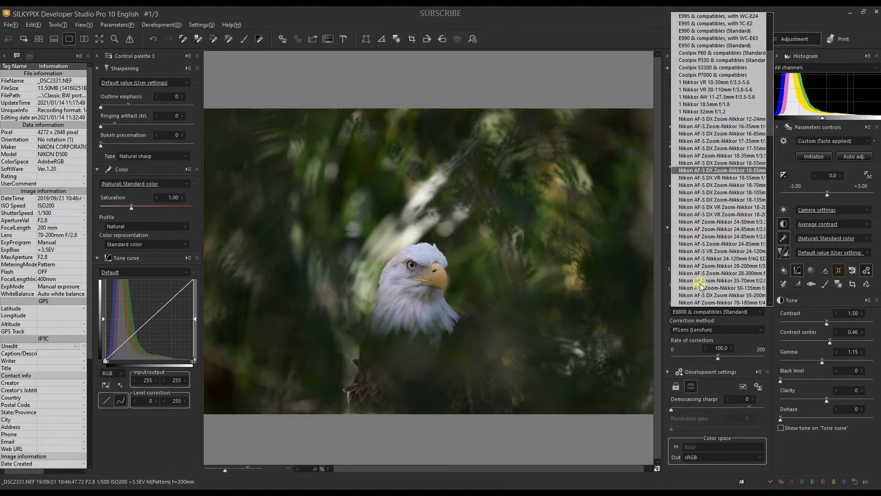
scroll(700, 285, "down", 2)
scroll(724, 282, "down", 1)
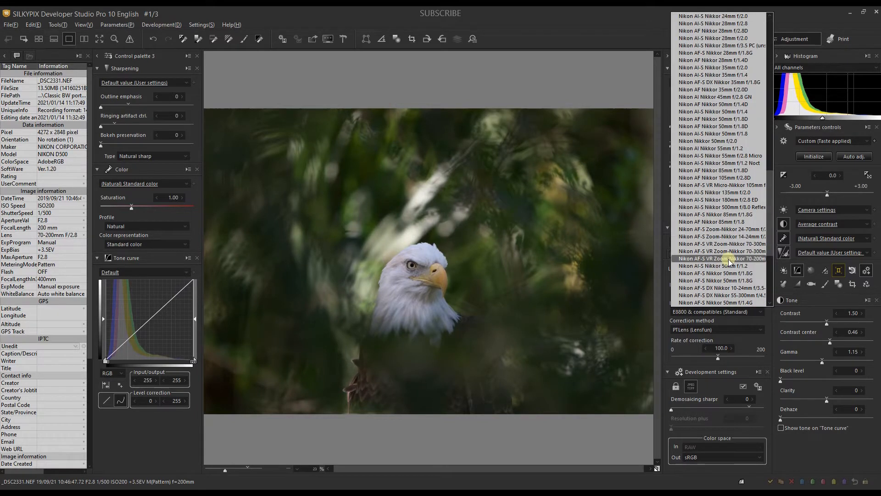
left_click(728, 255)
left_click(4, 56)
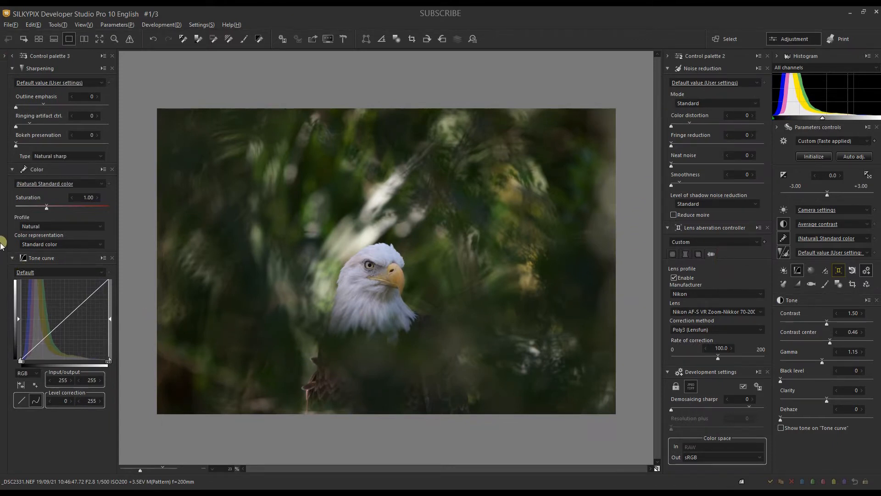
Step: Try the Monochrome color profile and a saturation of about 0.04, restoring (Natural) Standard color with saturation 1.00
left_click(27, 224)
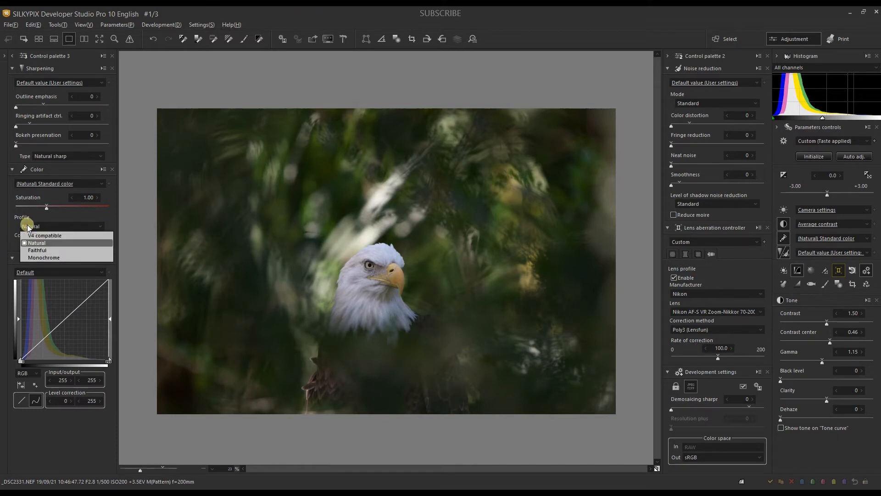
left_click(34, 256)
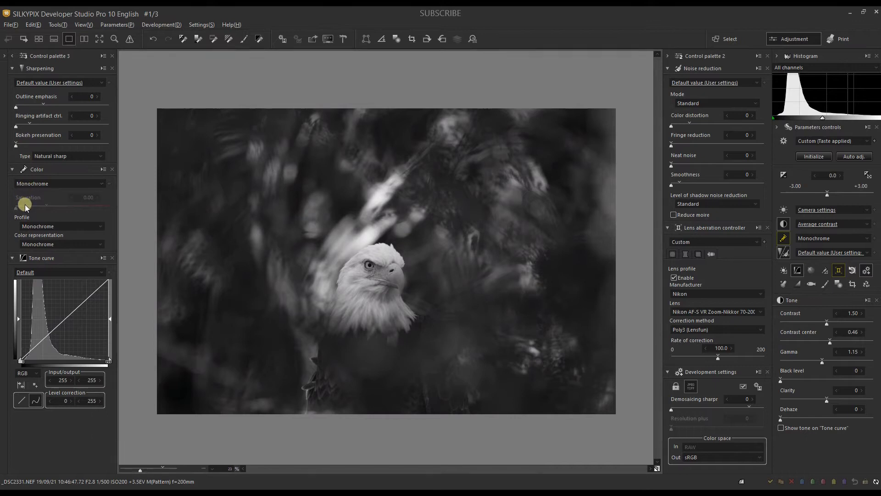
left_click(25, 183)
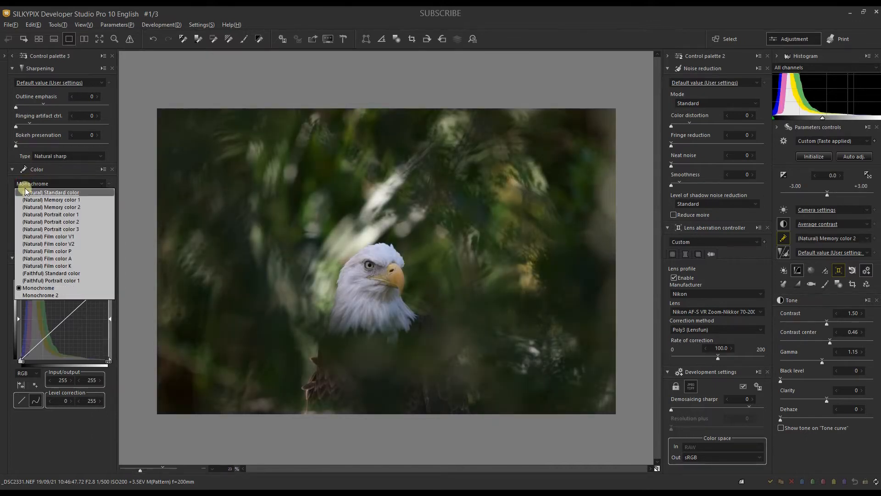
left_click(27, 193)
left_click(17, 206)
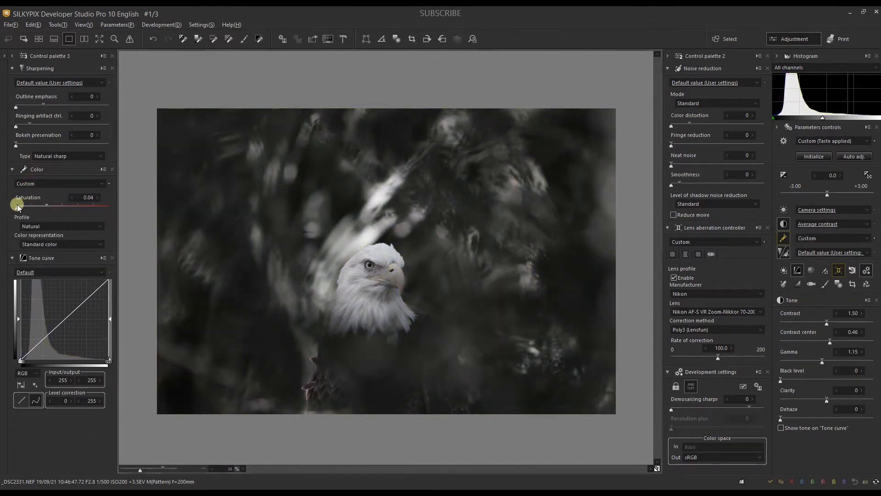
left_click(46, 205)
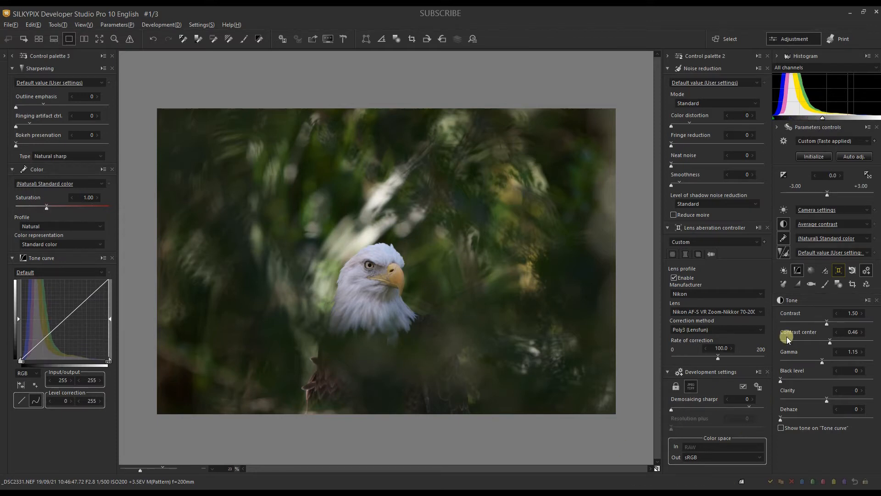
Step: Try the red color filter in the Monochrome controller, switch it off and close the controller
left_click(796, 284)
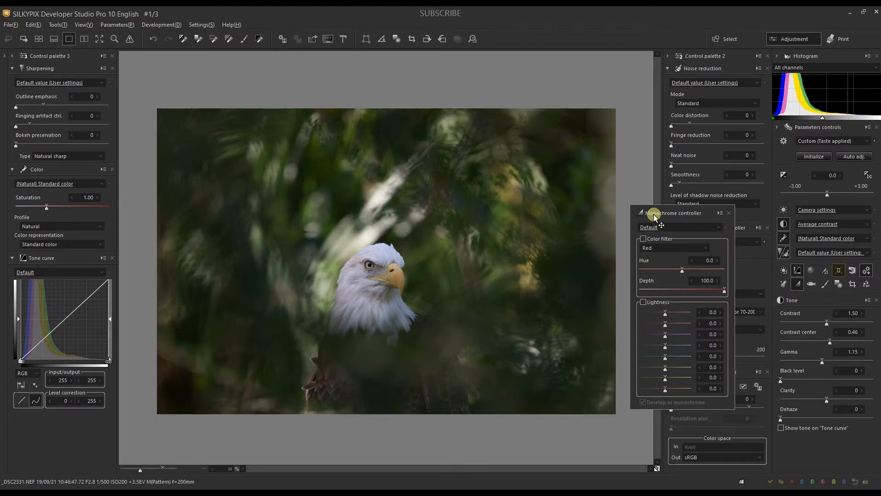
left_click(643, 239)
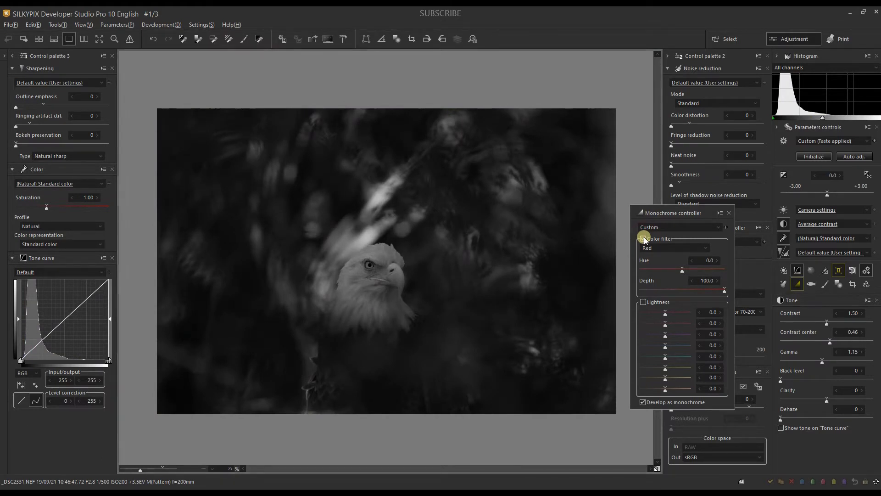
left_click(643, 239)
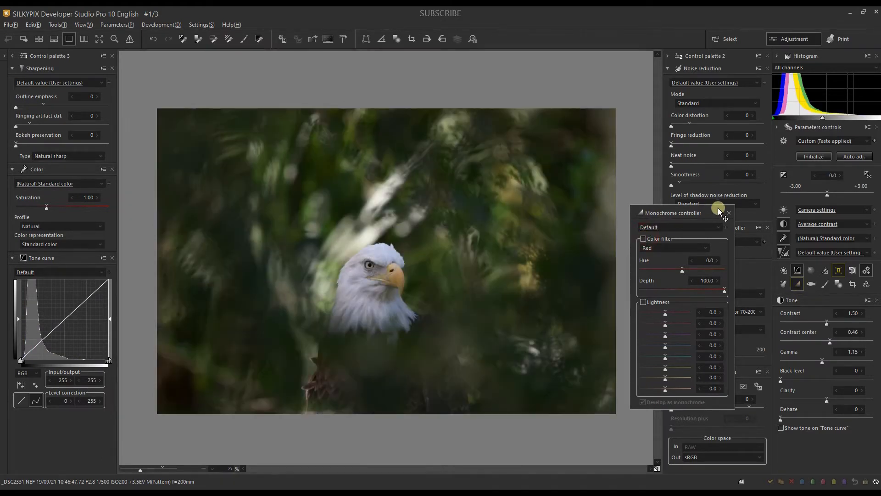
left_click(729, 213)
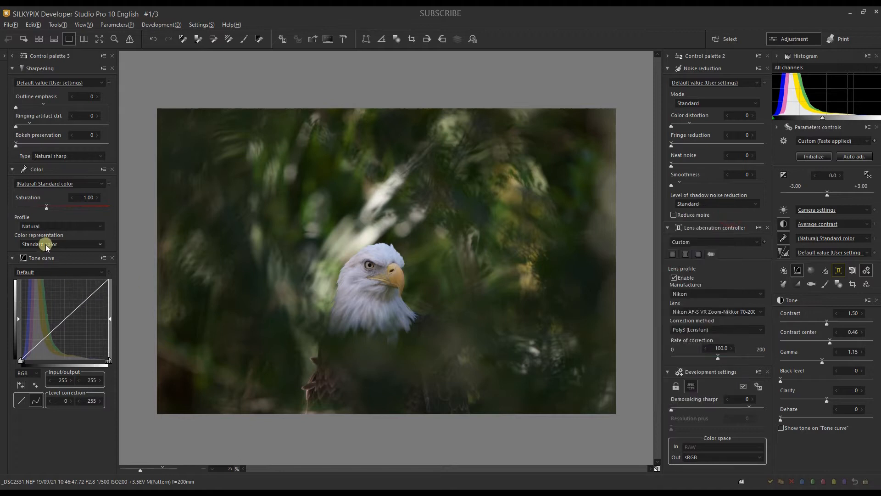
Step: Set the color profile to Monochrome and the color representation to Monochrome 2
left_click(32, 226)
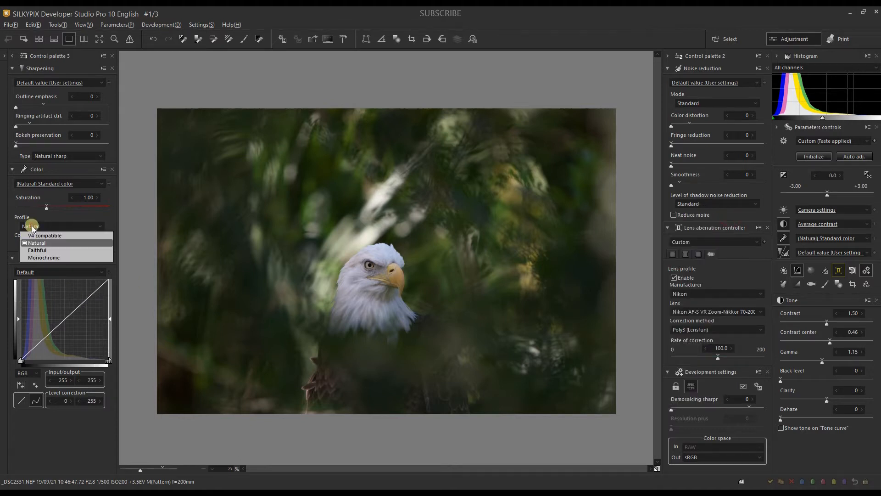
left_click(35, 257)
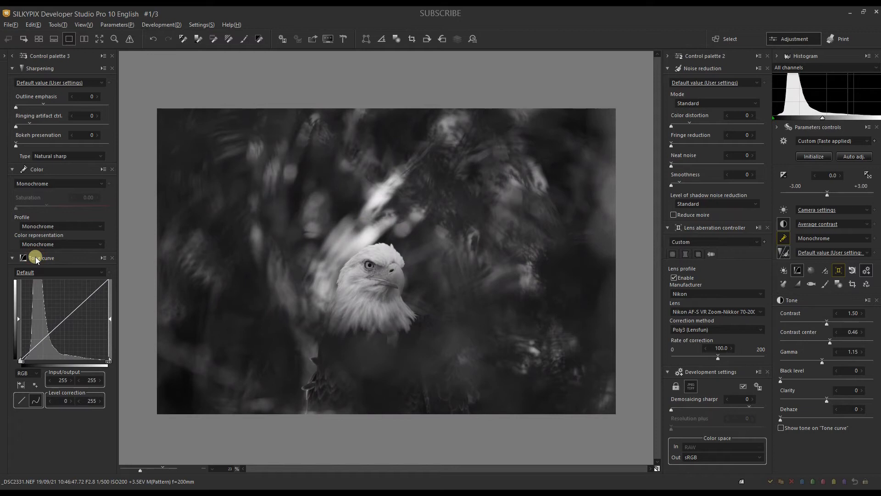
left_click(35, 245)
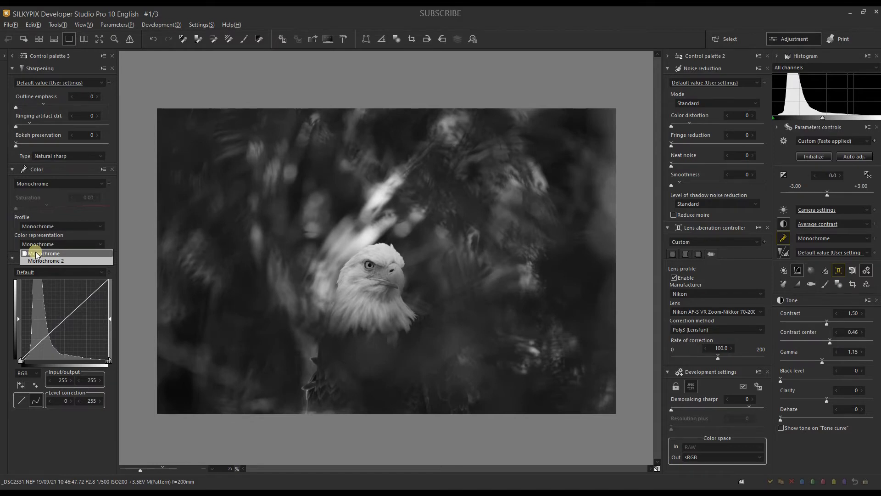
left_click(35, 260)
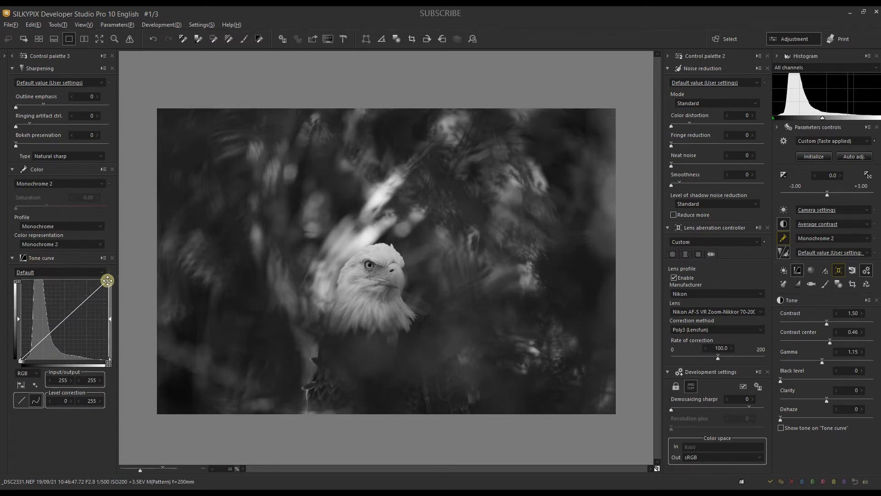
Step: Shape the RGB tone curve with points at 39/15, 77/22 and 109/73, the white end output at 239, and the black end slightly lifted
left_click_drag(107, 281, 109, 285)
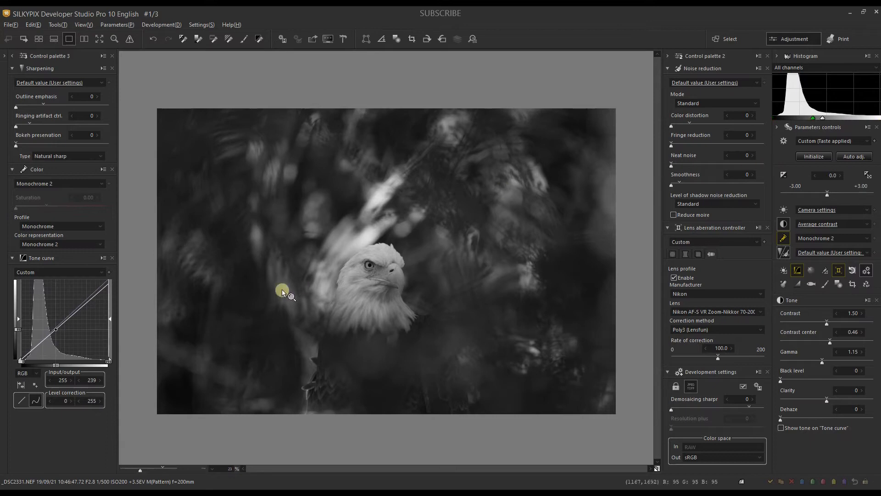
left_click_drag(28, 353, 48, 353)
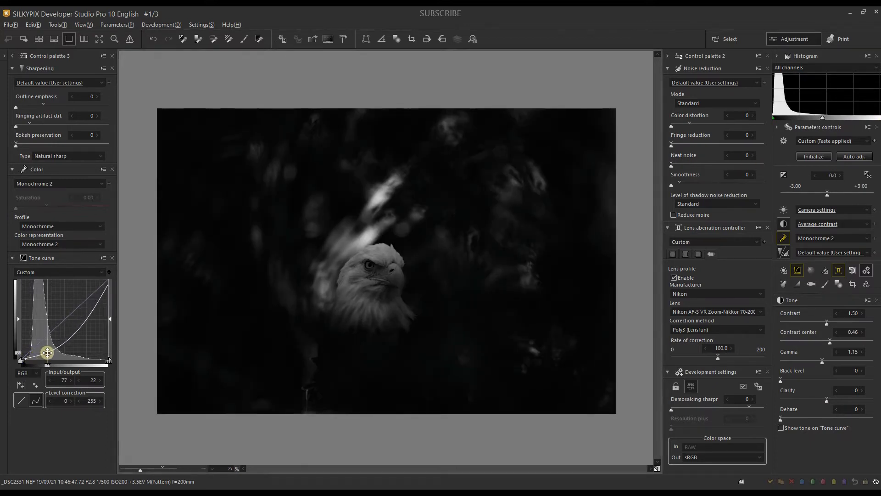
left_click(34, 353)
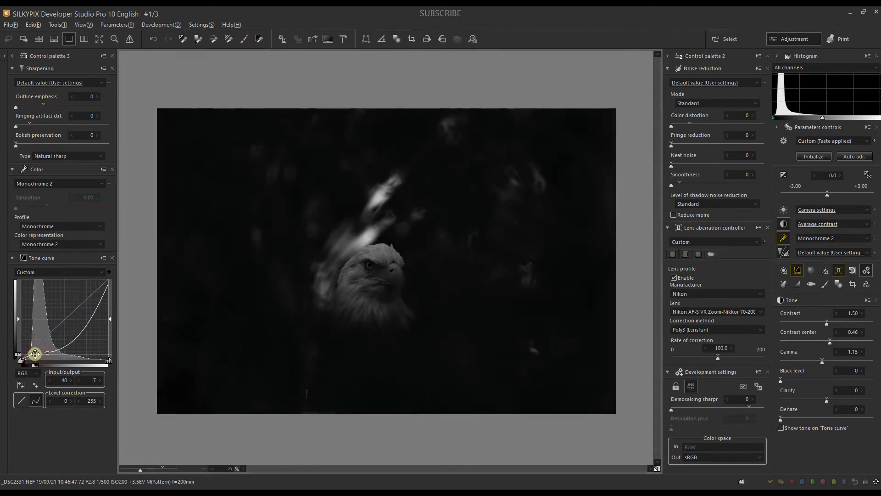
left_click_drag(35, 354, 35, 354)
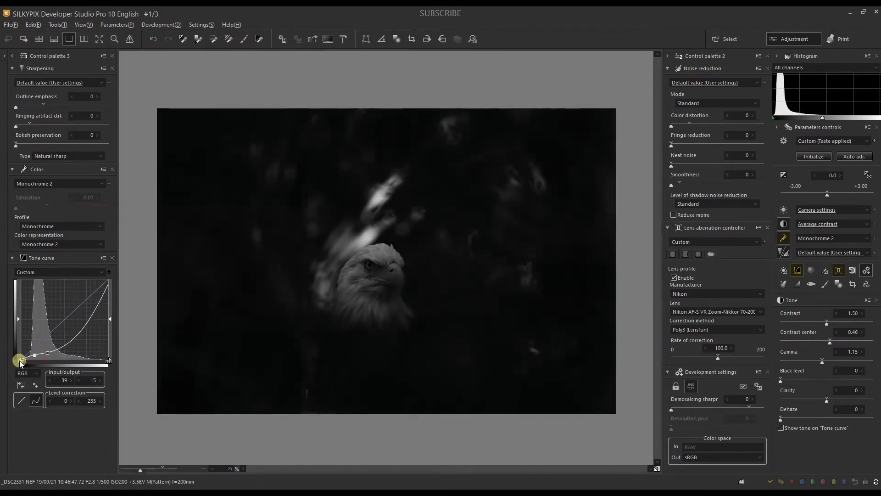
left_click(22, 359)
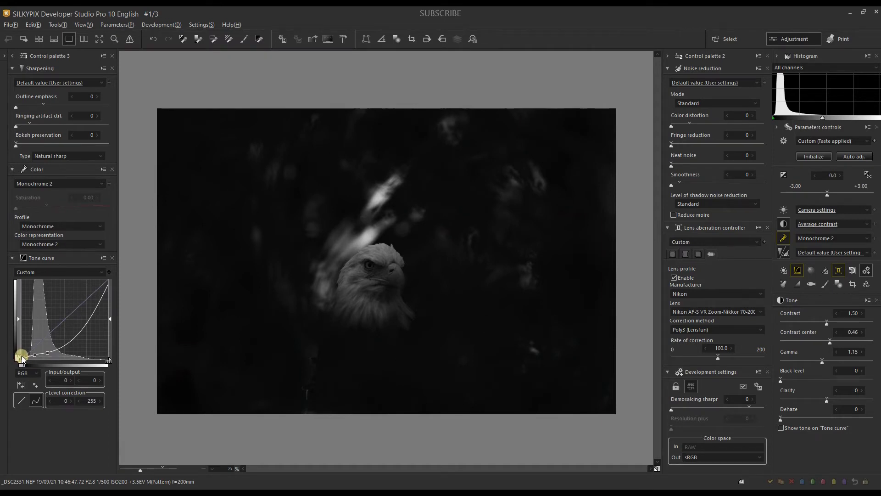
left_click_drag(21, 359, 21, 357)
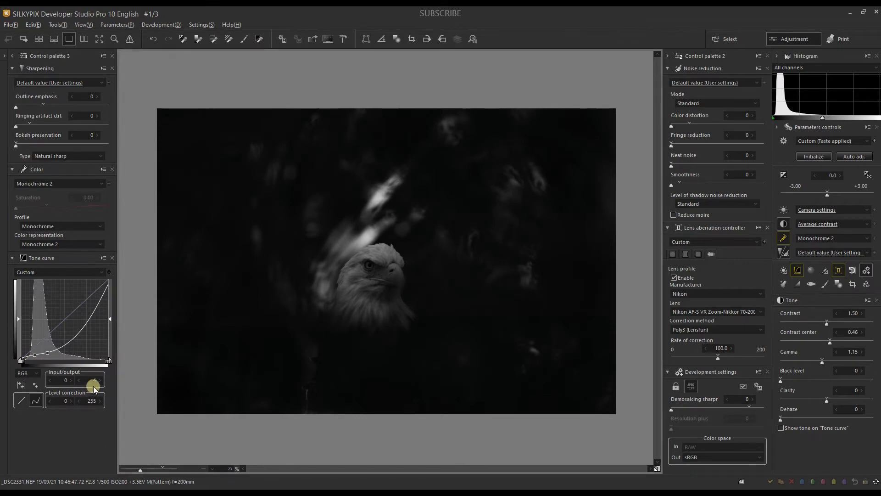
left_click_drag(76, 342, 59, 336)
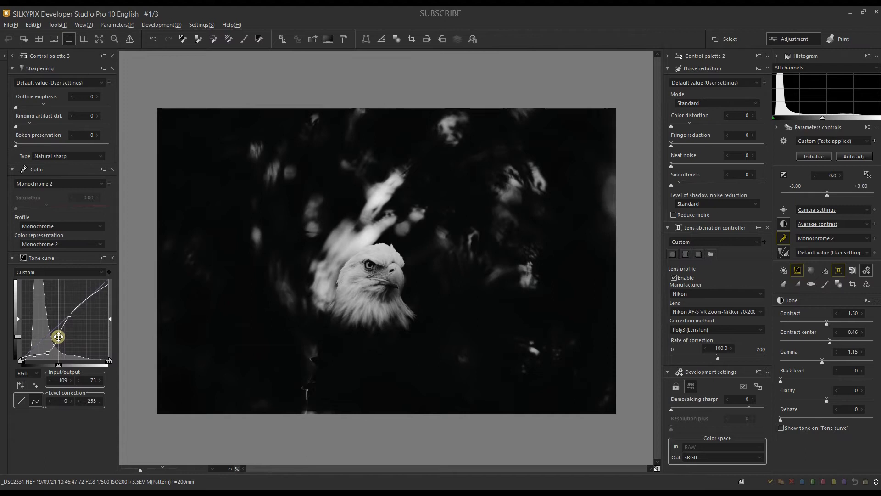
left_click_drag(108, 282, 107, 287)
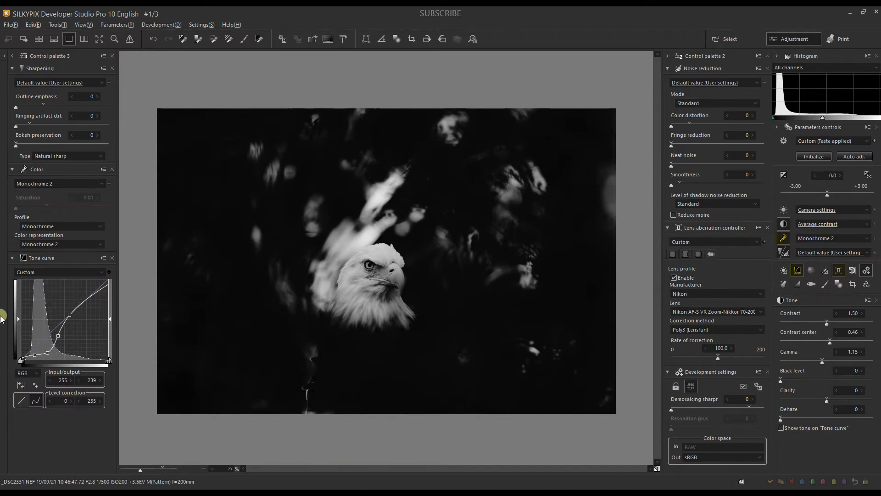
Step: Lift the L tone curve's midtones with a point at input 52, output 61, and set the black level to 8
left_click(23, 373)
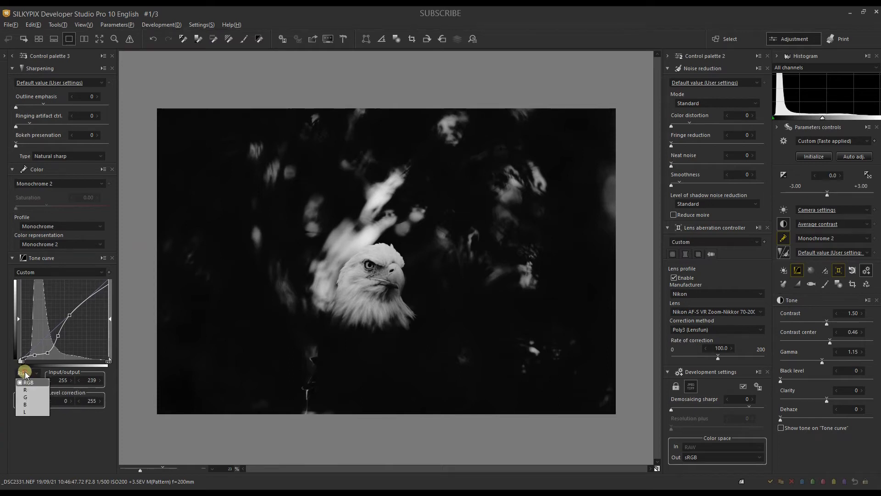
left_click(24, 411)
left_click_drag(66, 319, 67, 310)
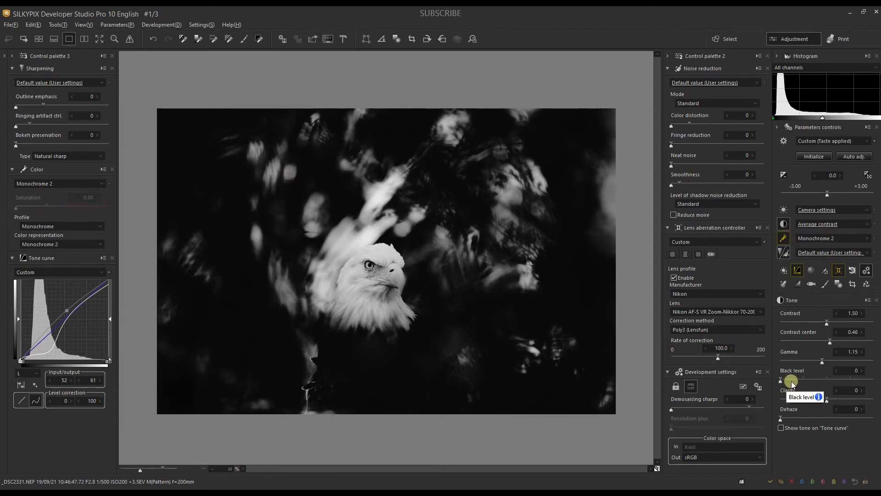
left_click_drag(791, 380, 787, 381)
Step: Brush a partial correction over the eagle's eye, with lightness 29 and contrast 20, and close the correction tool
left_click(450, 325)
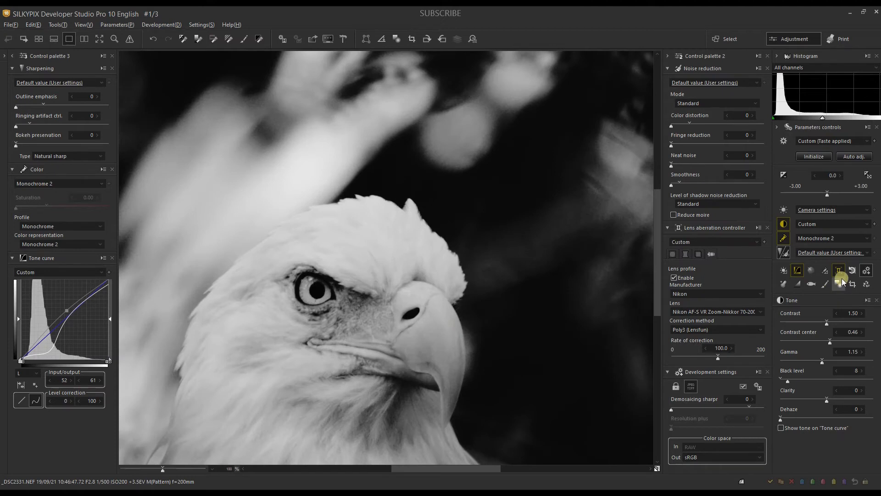
left_click(840, 281)
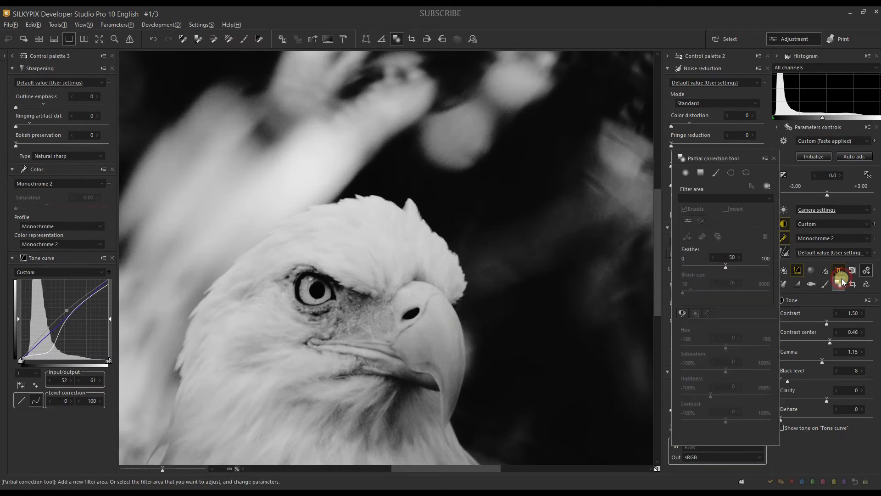
left_click(715, 173)
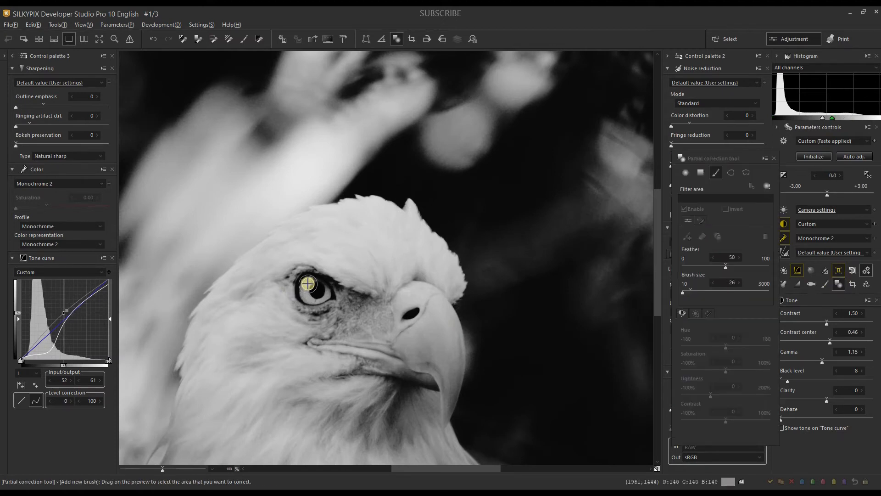
left_click_drag(307, 285, 321, 296)
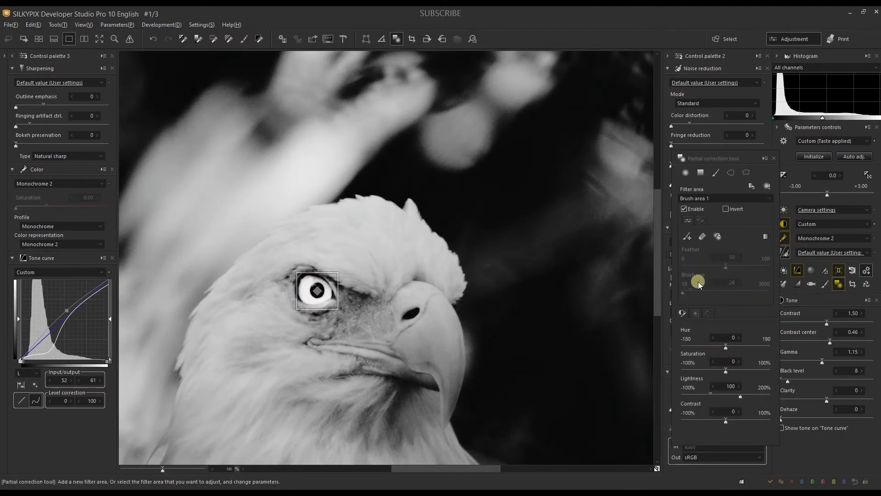
left_click(720, 394)
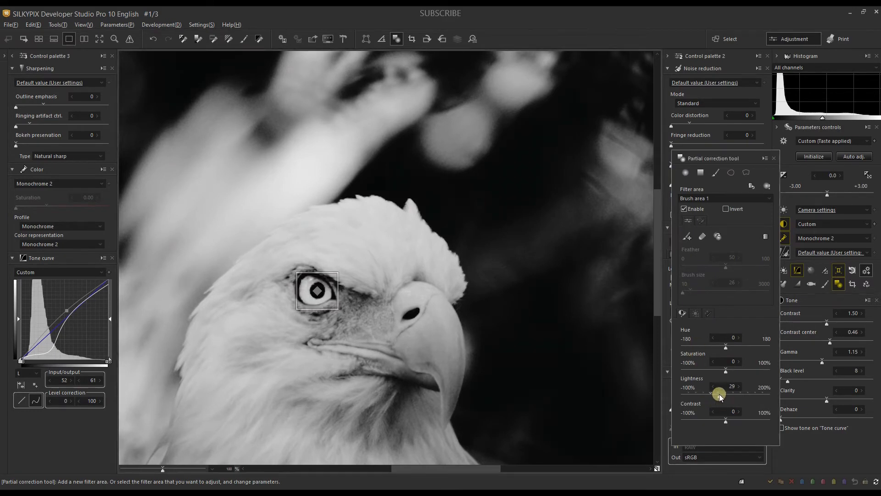
left_click(734, 420)
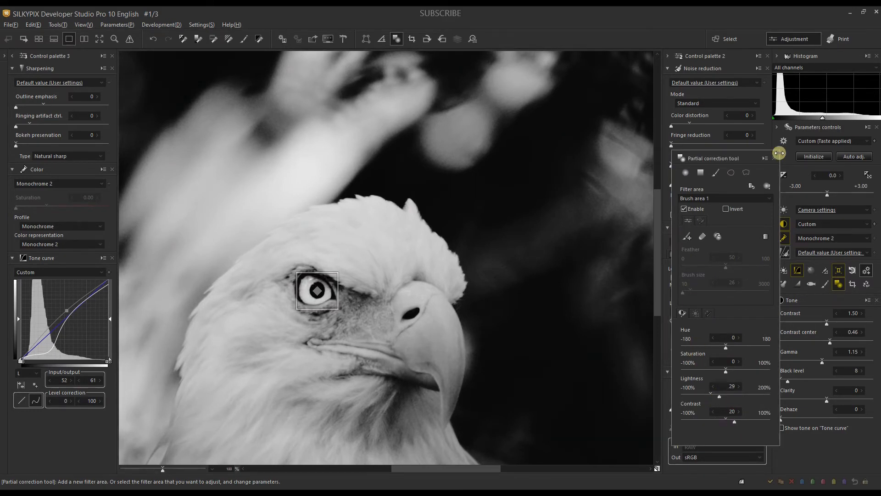
left_click(775, 158)
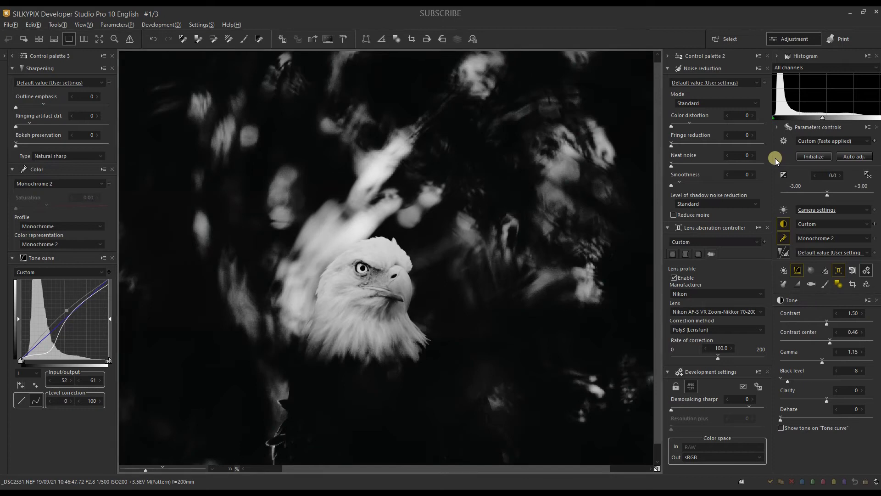
Step: Apply the Default preset for noise reduction and sharpening, with outline emphasis at 42 and clarity at 12
key("ctrl+minus")
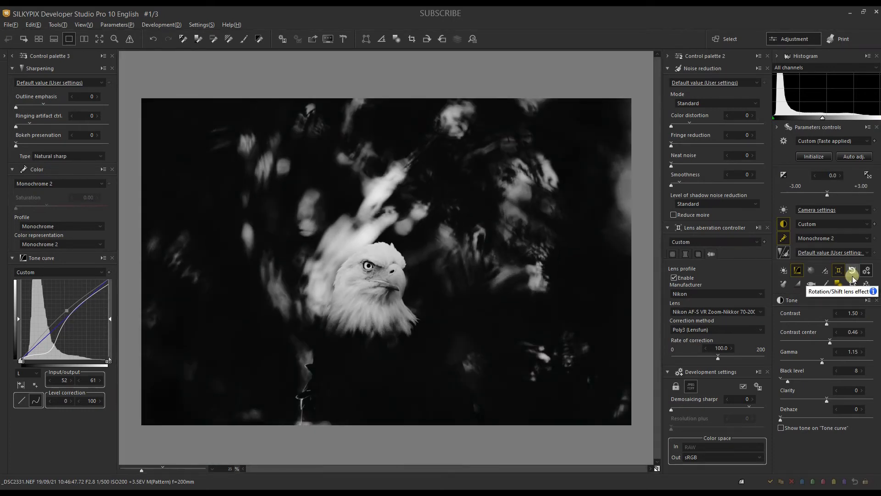
left_click(687, 85)
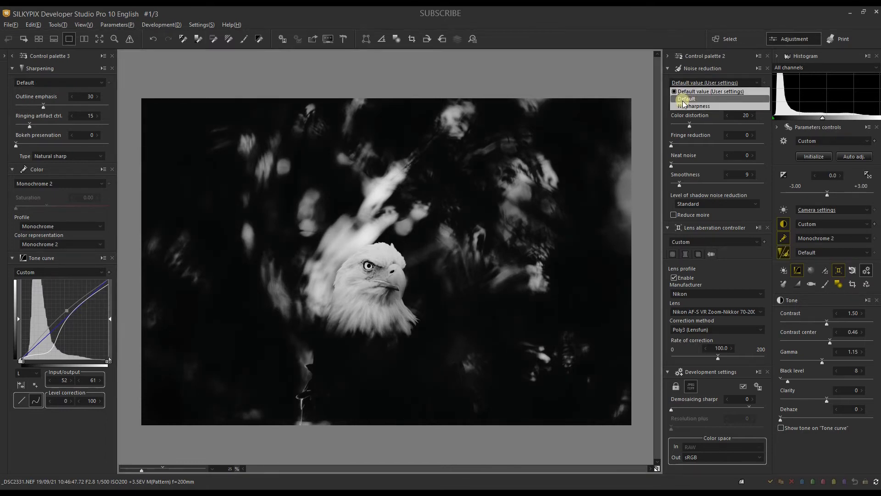
left_click(684, 100)
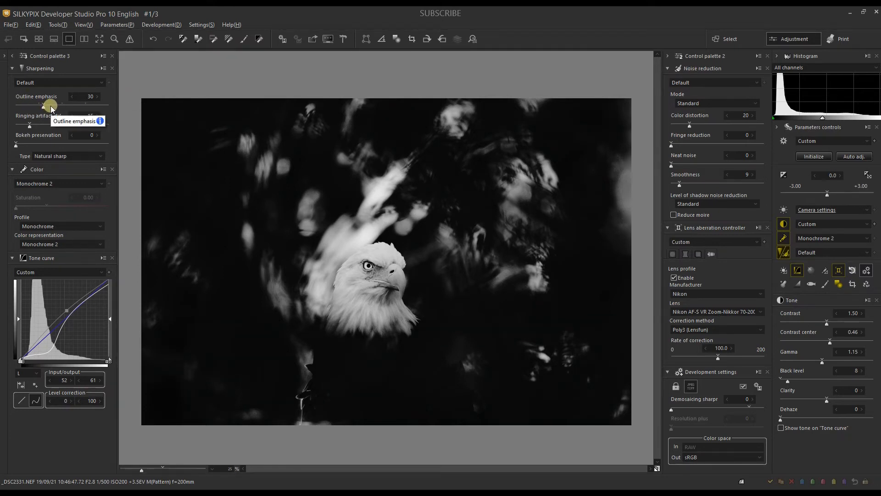
left_click_drag(50, 108, 55, 107)
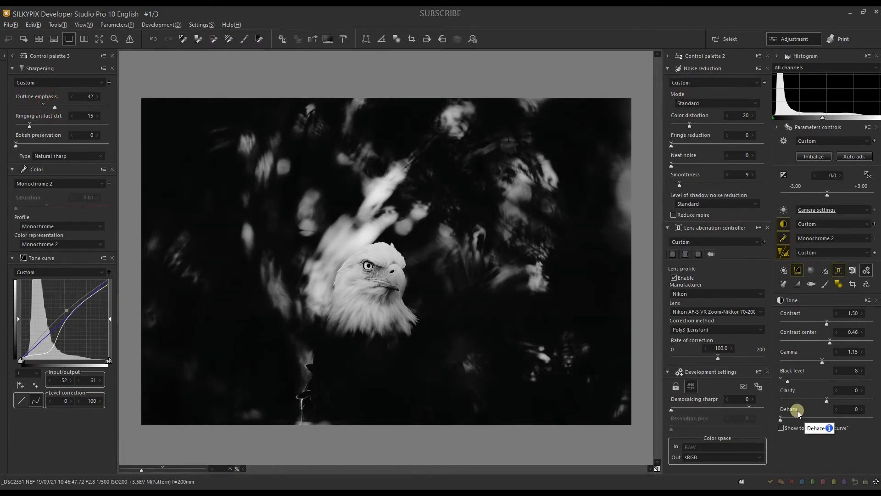
left_click(831, 400)
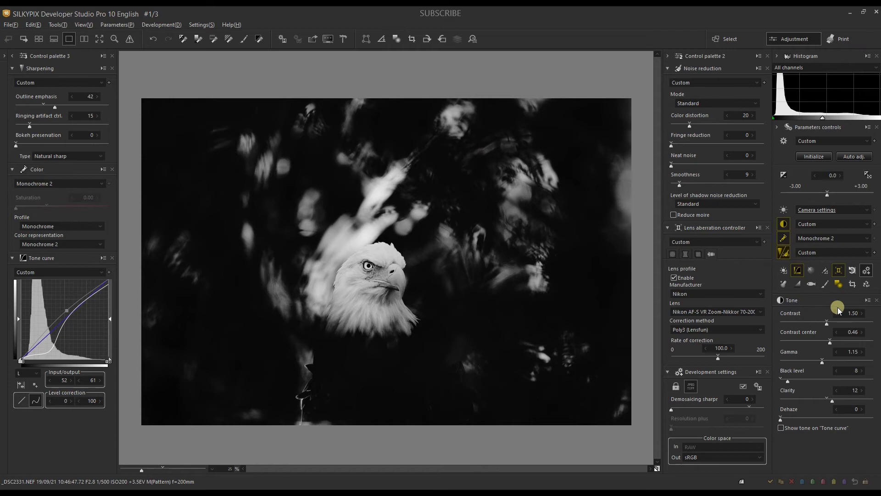
Step: Crop the photo around the eagle with the Custom method to about 2968 x 2606 pixels, with the upper-left corner at about 513, 196
left_click(852, 284)
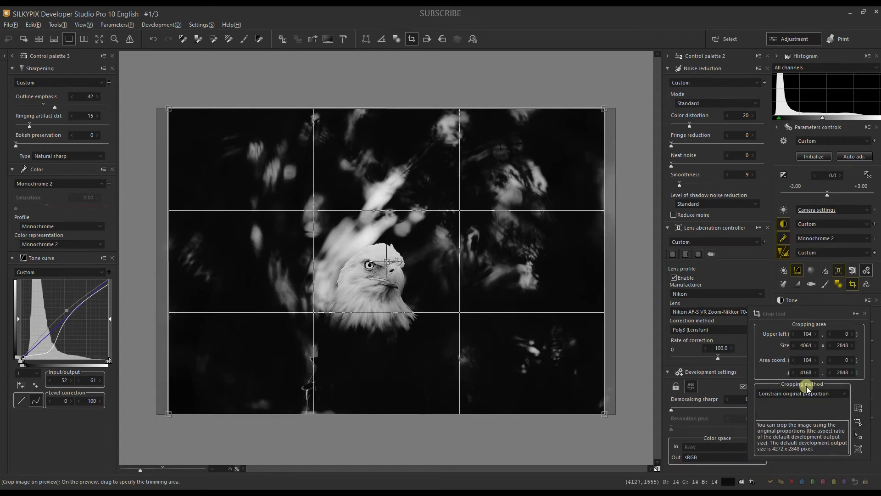
left_click(792, 394)
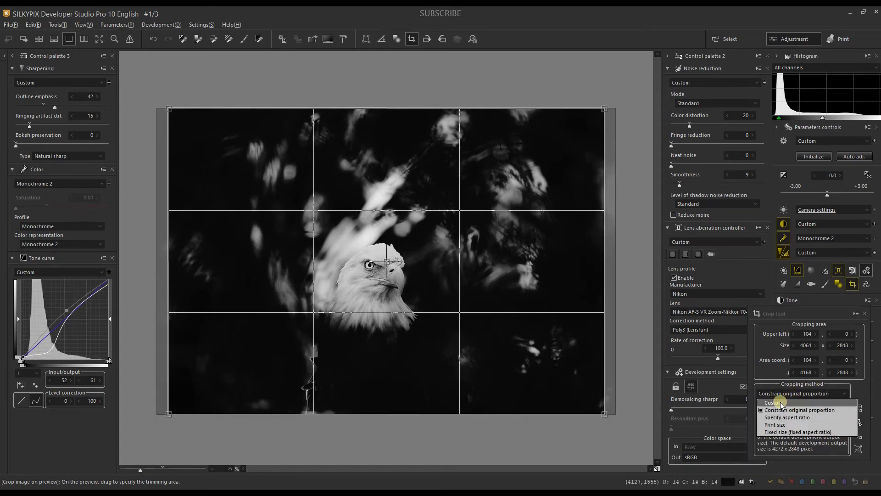
left_click(781, 402)
left_click_drag(605, 262, 543, 260)
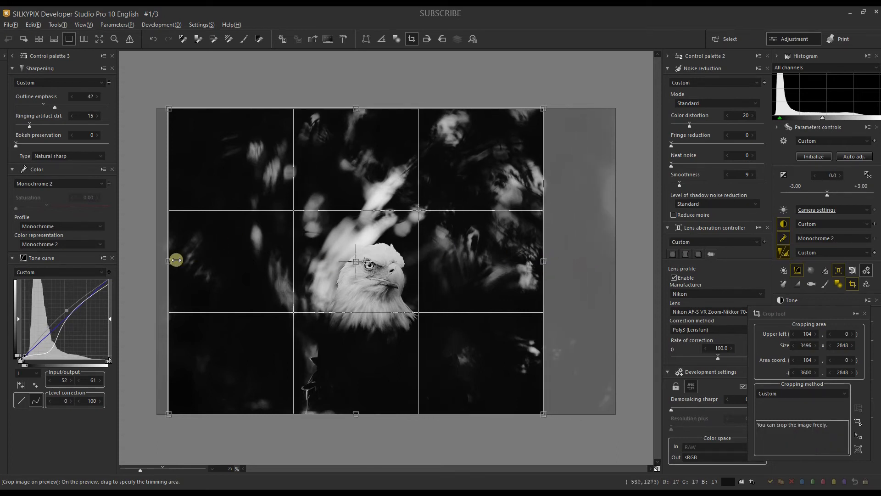
left_click_drag(168, 261, 203, 262)
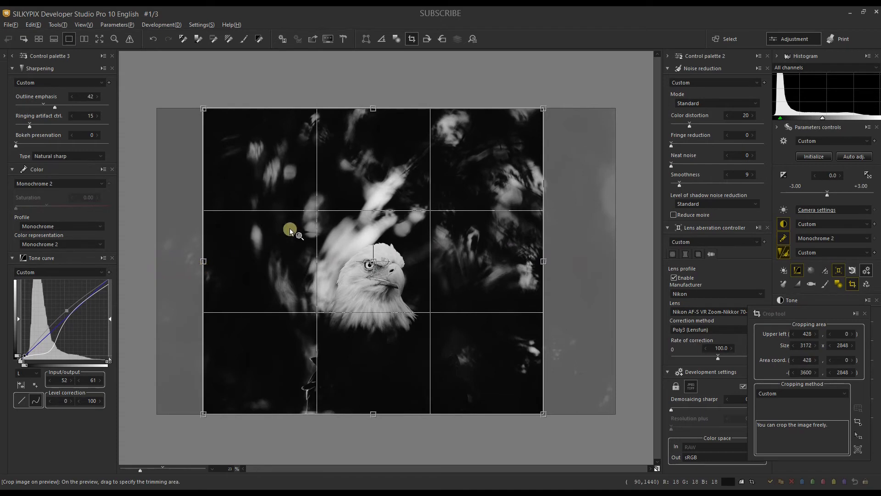
left_click_drag(372, 109, 373, 132)
left_click_drag(545, 275, 531, 275)
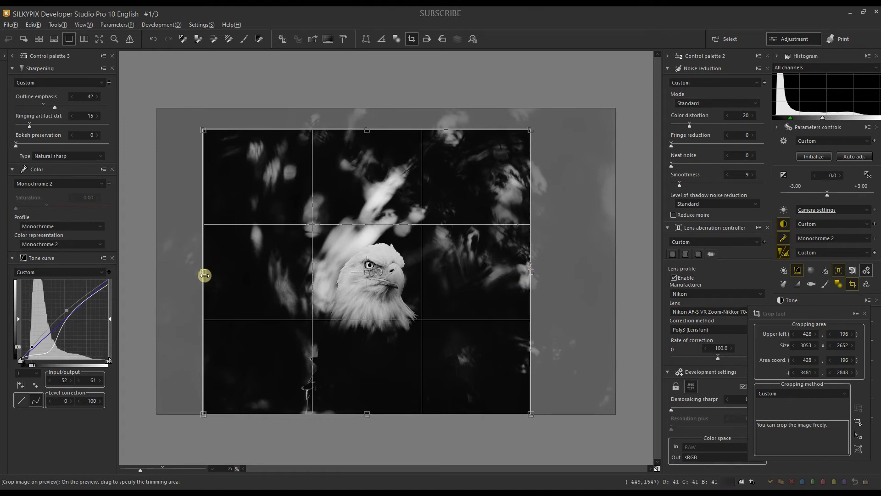
mouse_move(203, 274)
left_mouse_down()
mouse_move(211, 274)
mouse_move(203, 271)
left_mouse_up()
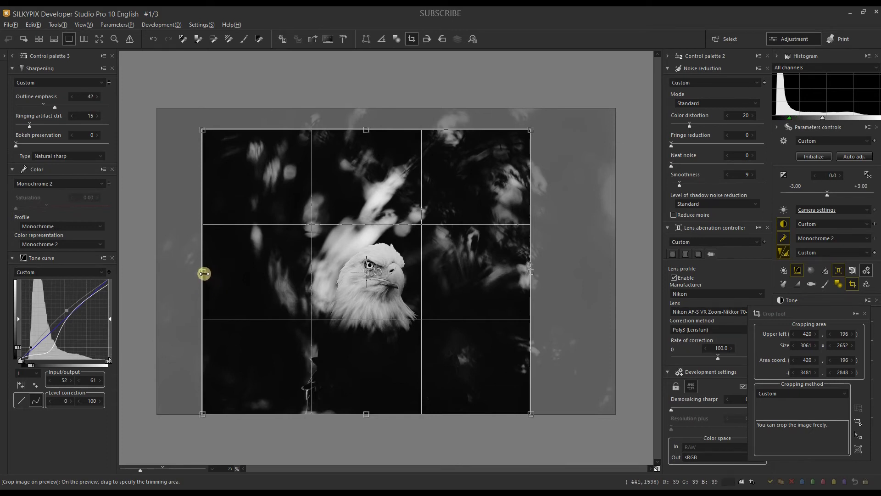
left_click_drag(204, 273, 213, 273)
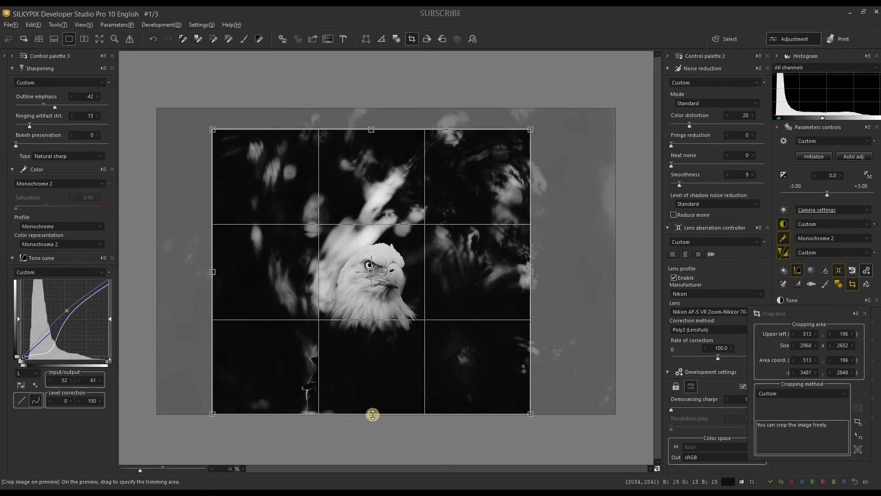
mouse_move(372, 414)
left_mouse_down()
mouse_move(372, 400)
mouse_move(372, 409)
left_mouse_up()
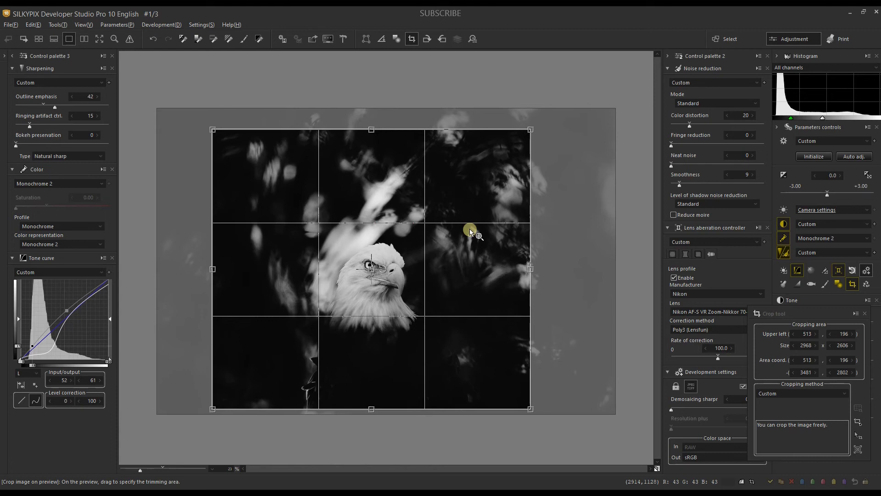
left_click(864, 314)
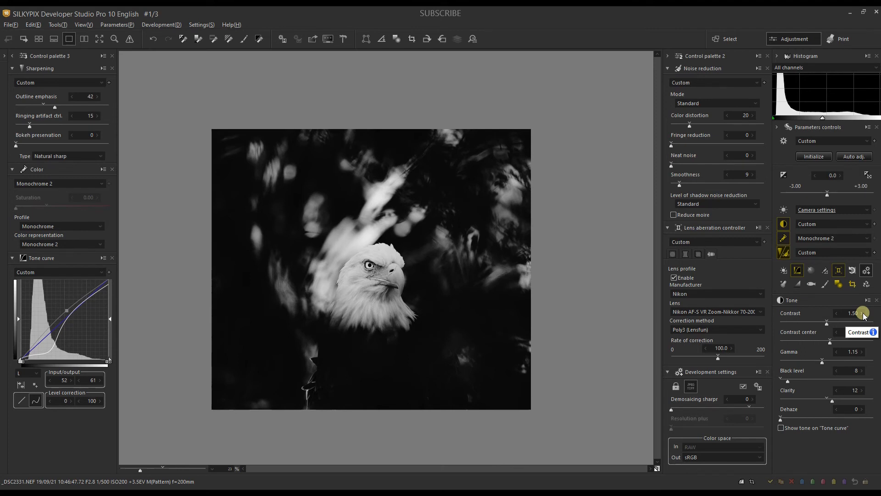
Step: Develop the photo as a JPEG named Eglale with the unsharp mask preset For original image (70% 0.6px 1Lv), and close the exported image's view
key("ctrl+s")
type("Eglale")
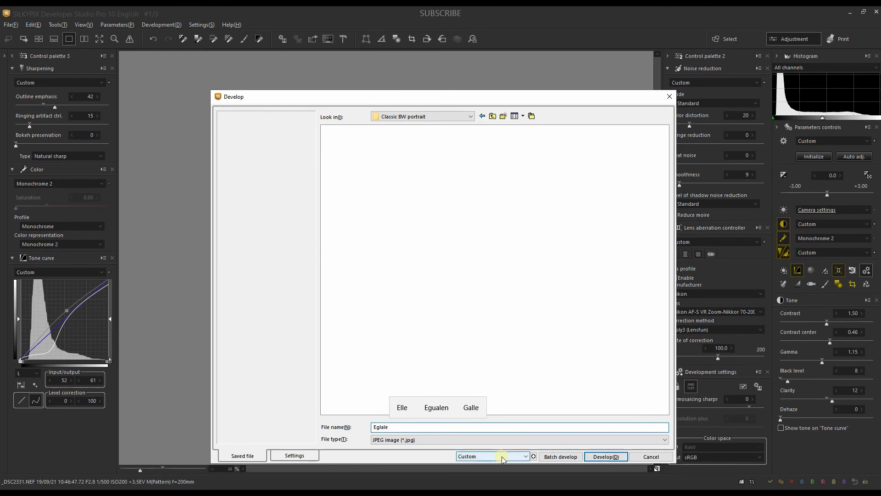
left_click(293, 458)
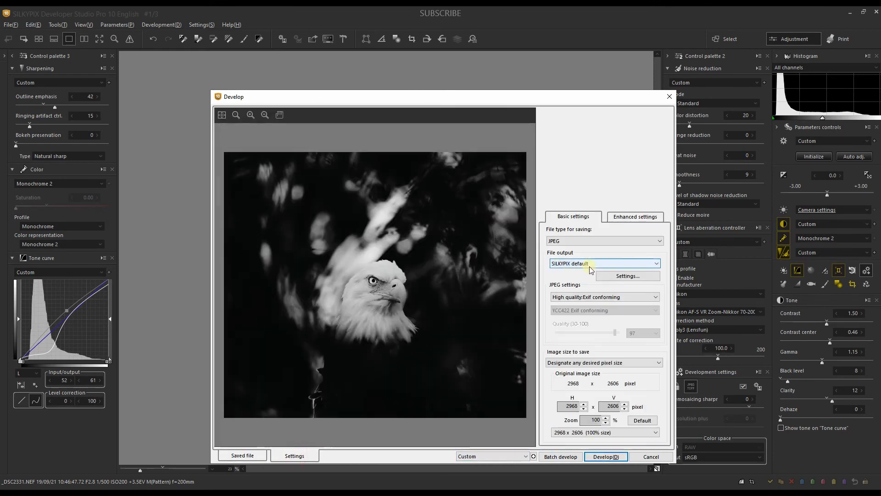
left_click(624, 218)
left_click(580, 240)
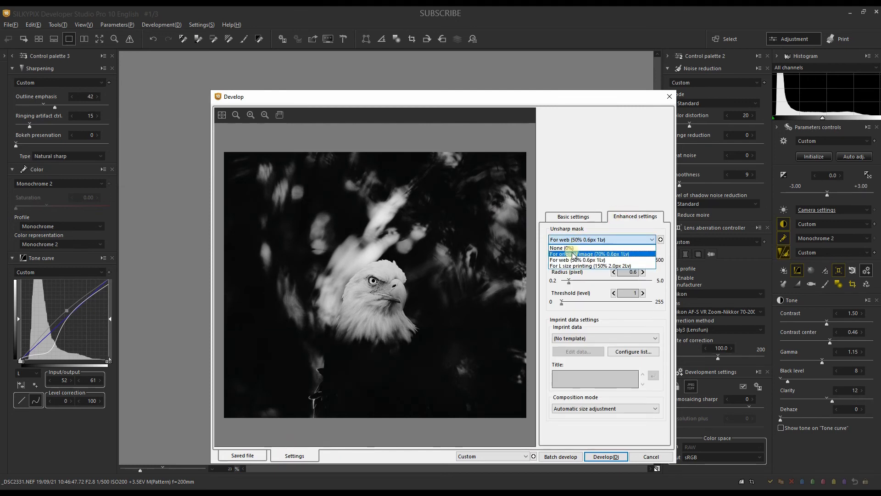
left_click(573, 254)
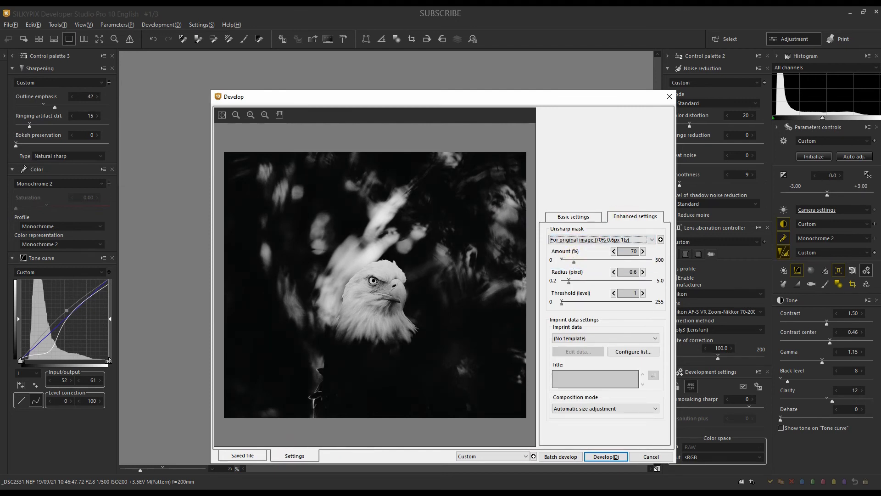
left_click(596, 457)
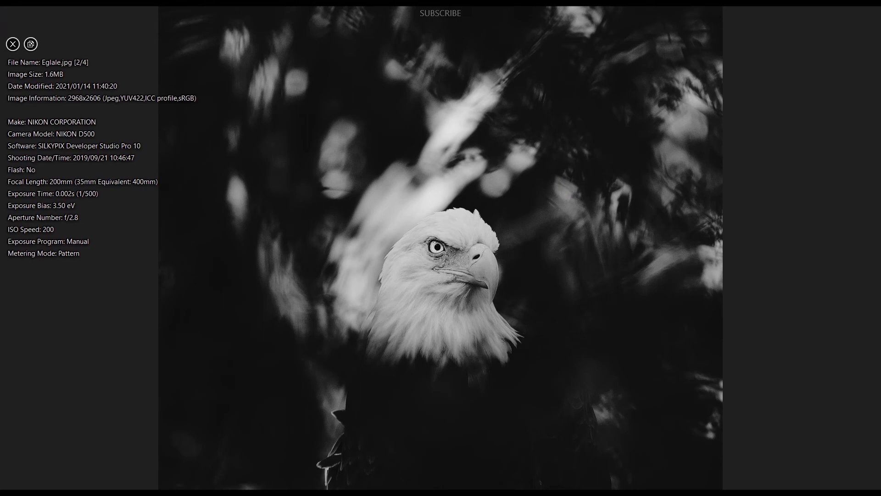
left_click(870, 13)
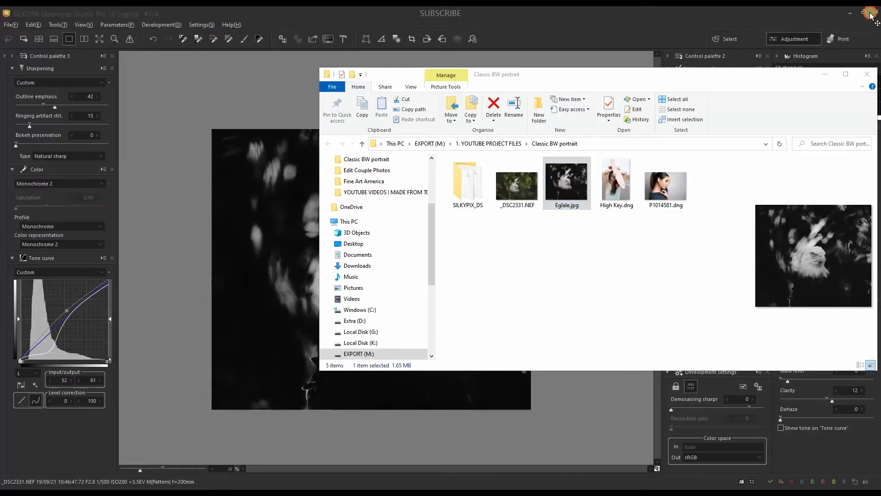
left_click(185, 9)
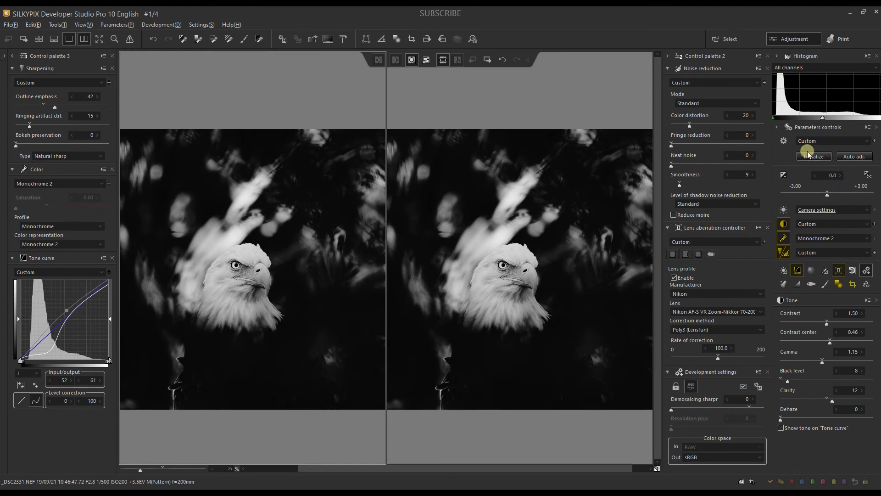
Step: Compare the unedited color photo with the black-and-white version side by side, examining the eagle's eye, beak and feathers up close
left_click(807, 153)
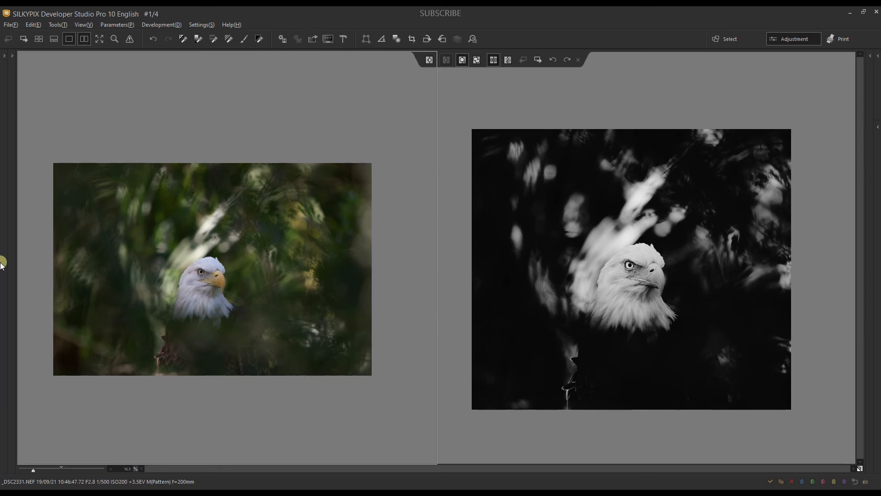
scroll(2, 266, "up", 10)
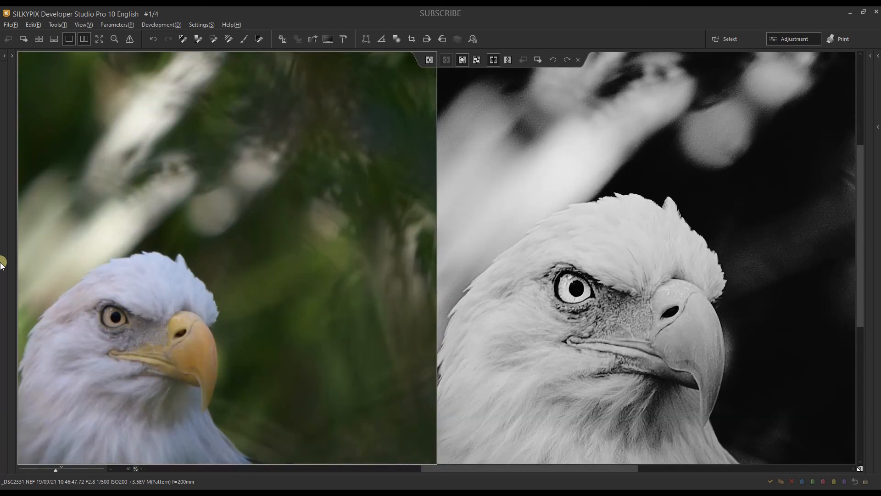
left_click_drag(145, 361, 208, 351)
left_click(208, 351)
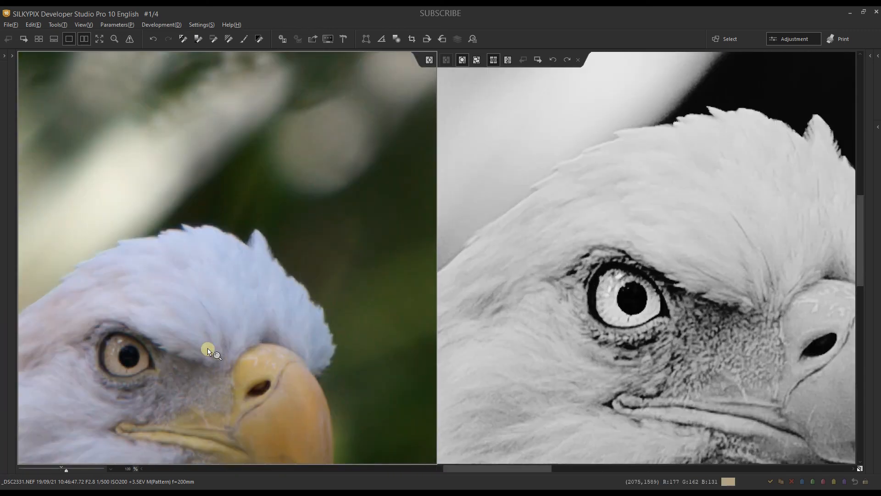
left_click(61, 466)
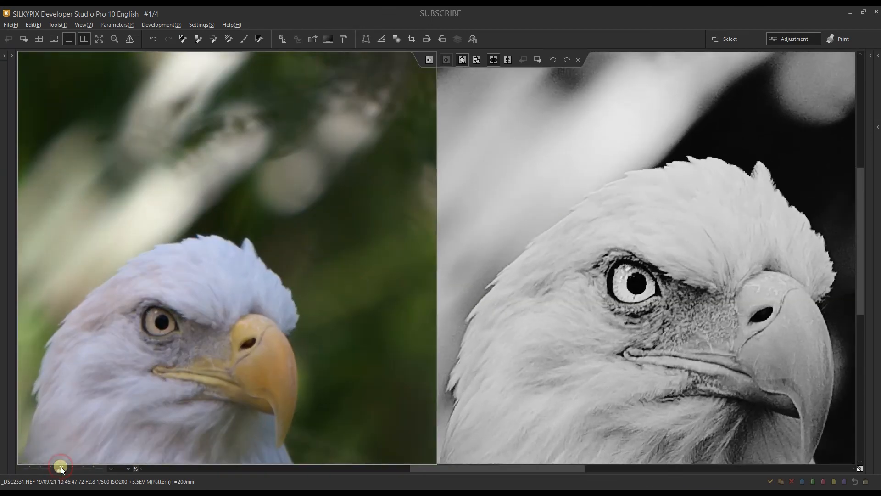
left_click_drag(86, 391, 118, 318)
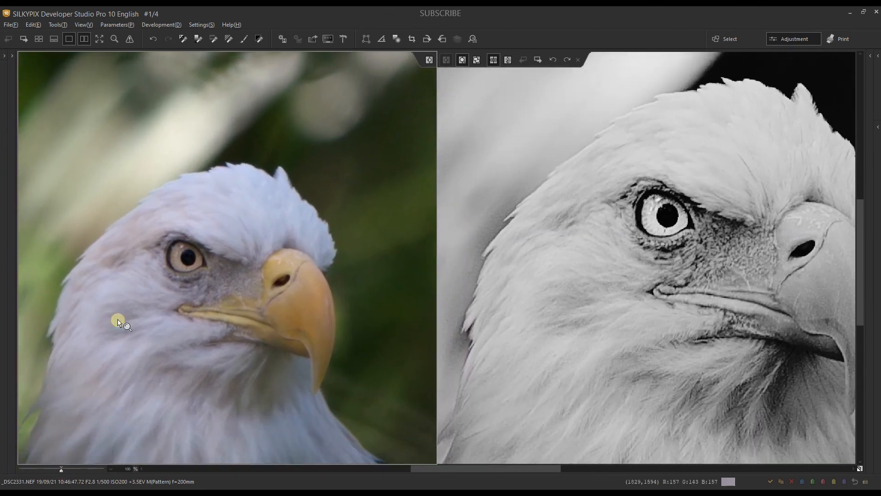
left_click_drag(66, 298, 158, 240)
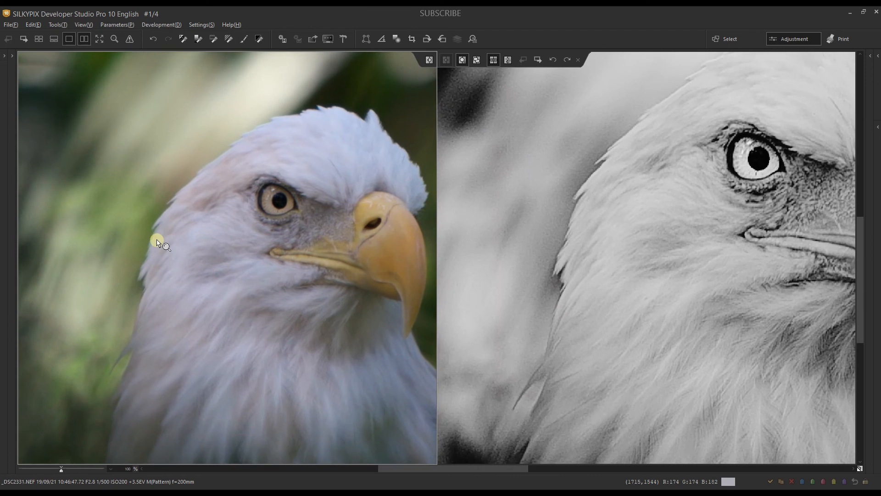
left_click_drag(266, 301, 151, 327)
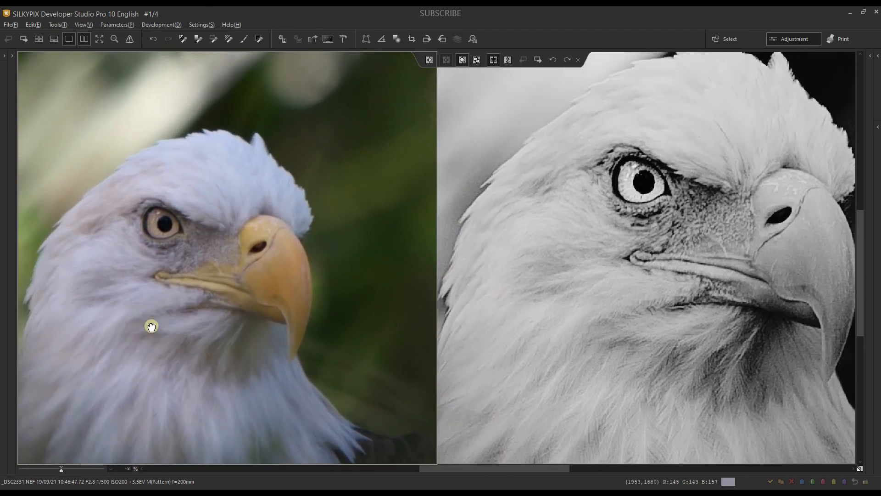
left_click(152, 331)
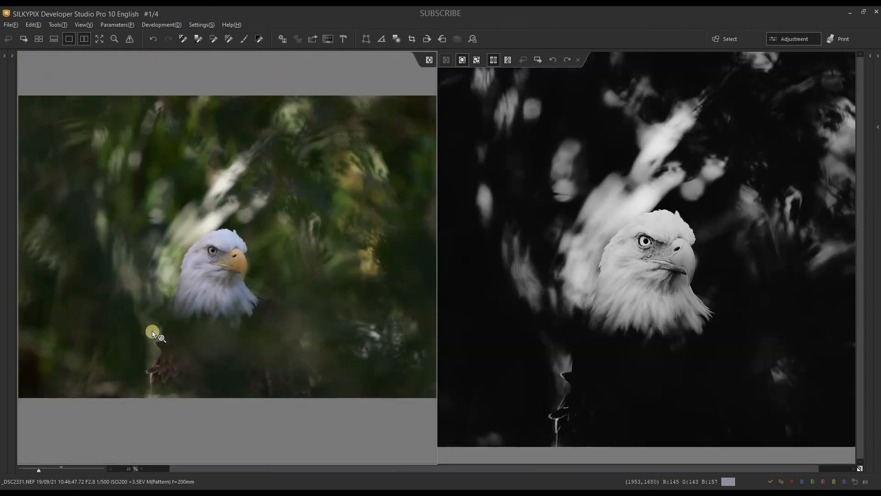